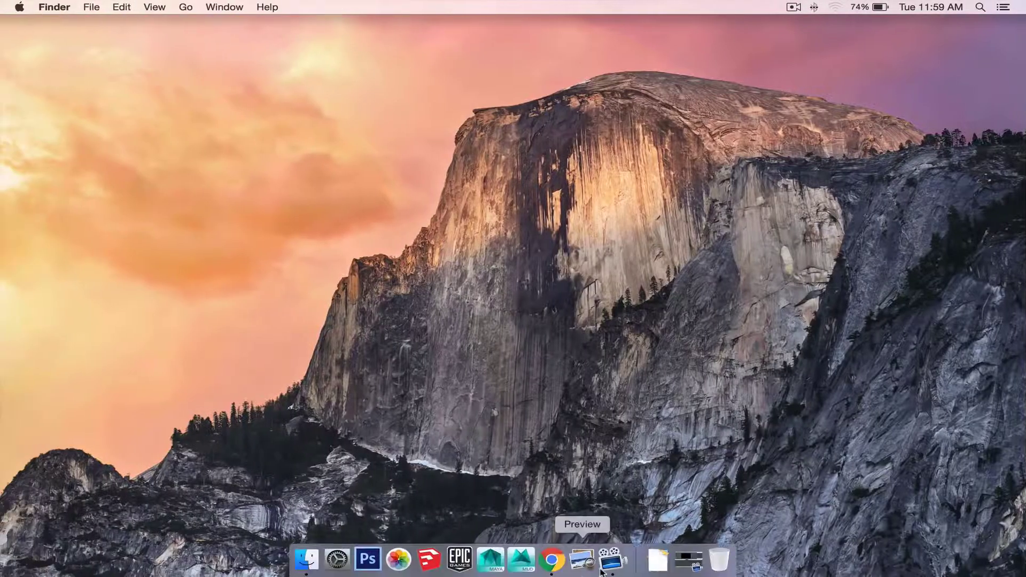
# Run Freshmac.pkg from Downloads, install it on Macintosh HD, and authorise with the account password.
pyautogui.click(658, 559)
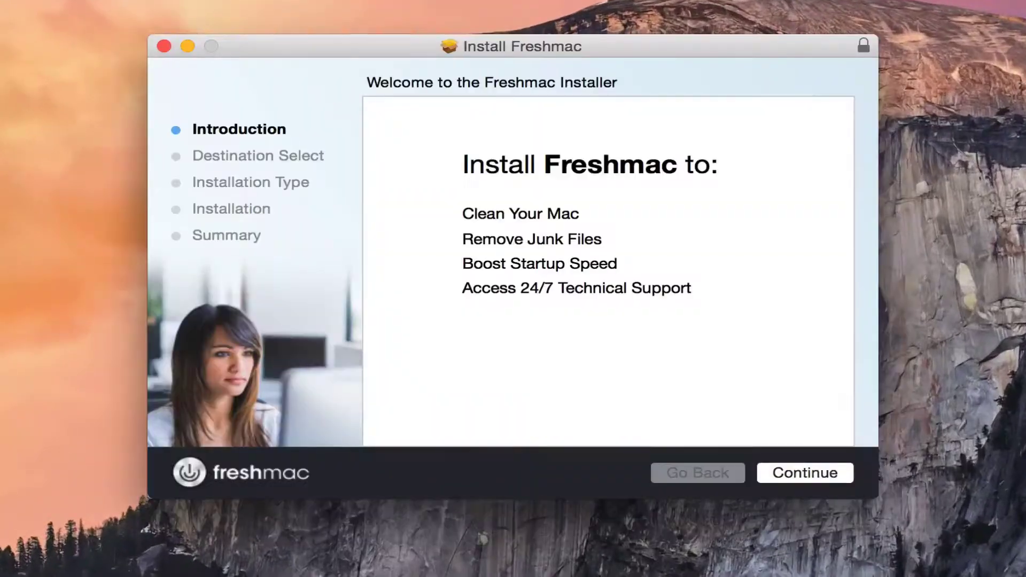
pyautogui.click(817, 470)
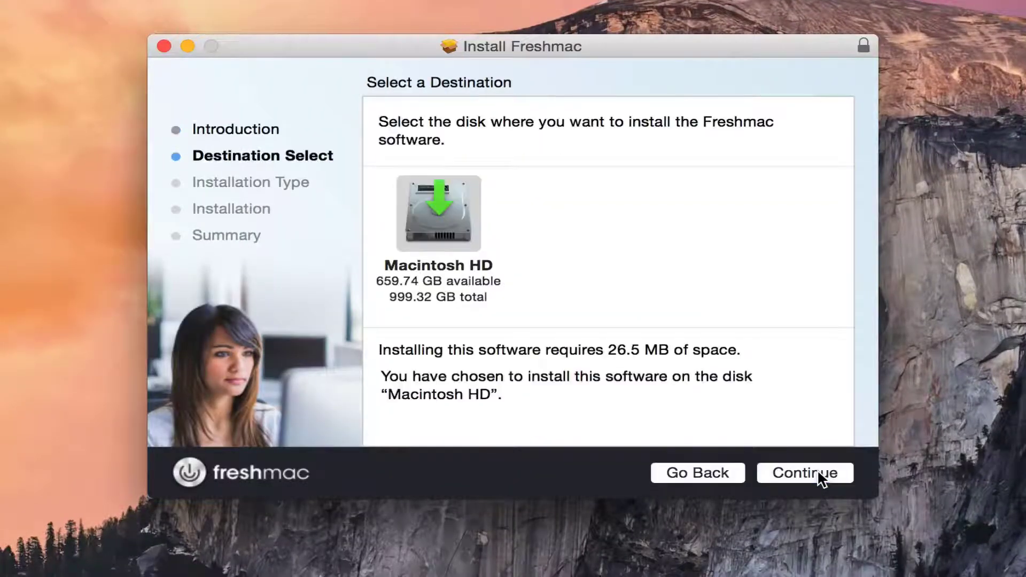
pyautogui.click(818, 474)
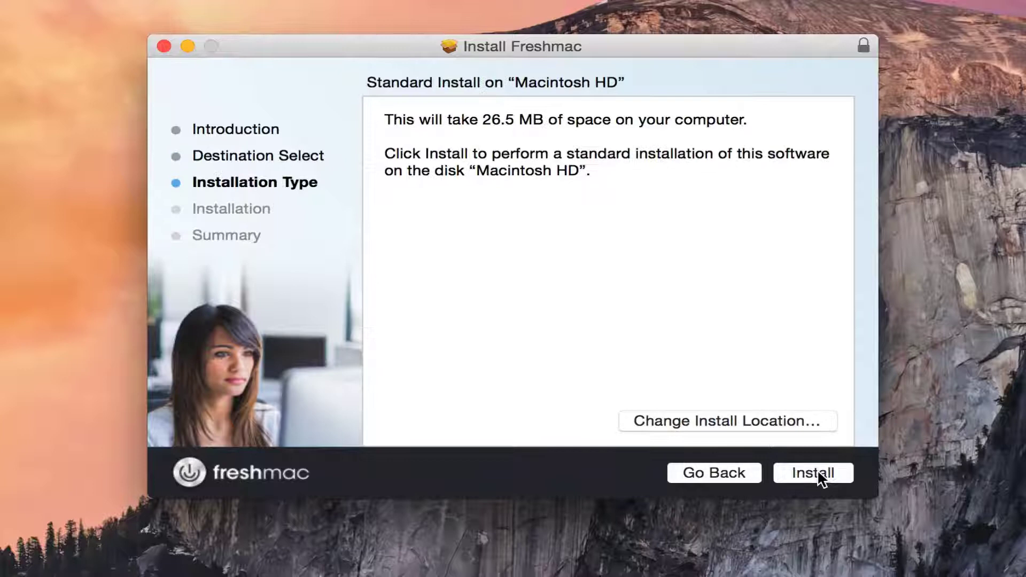
pyautogui.click(818, 473)
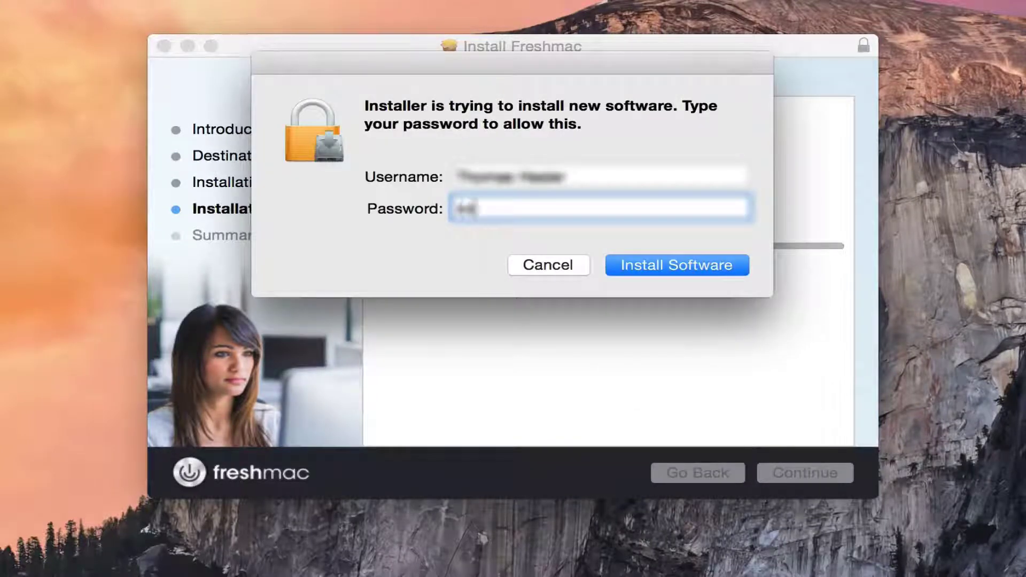
pyautogui.write('***')
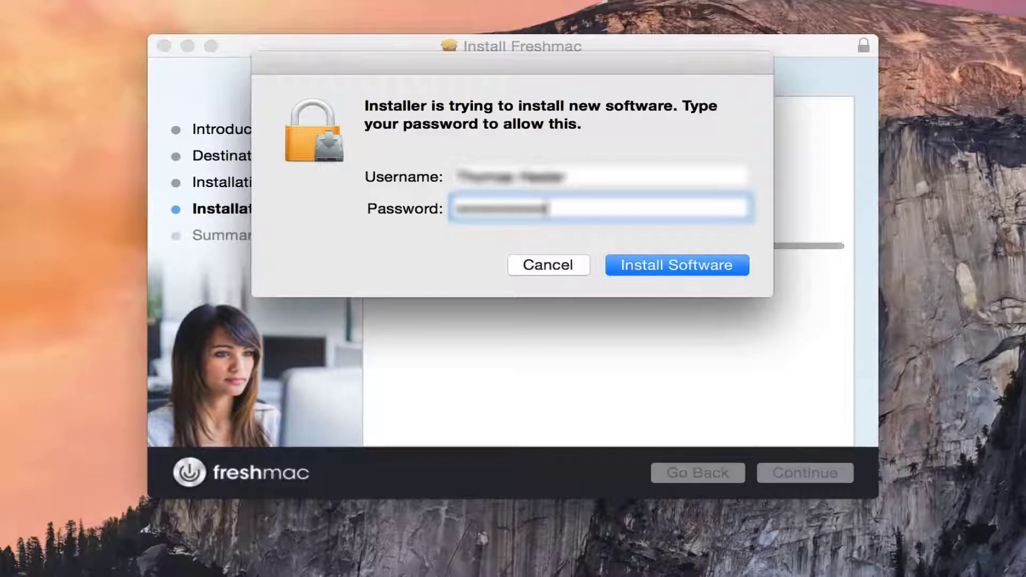
pyautogui.press('Return')
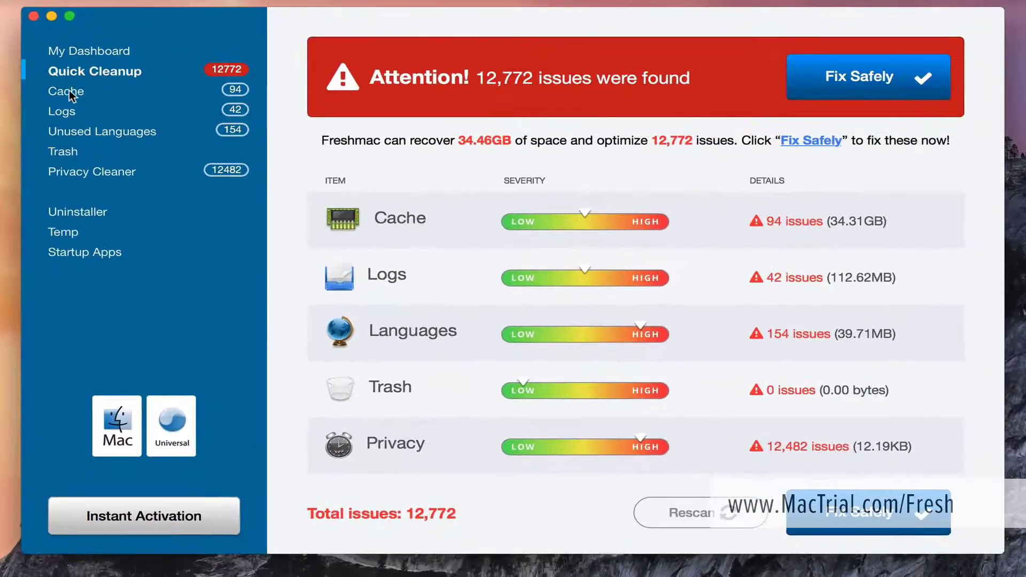
# Open the Cache results (94 items, 34.31GB) and scroll through the list.
pyautogui.click(69, 92)
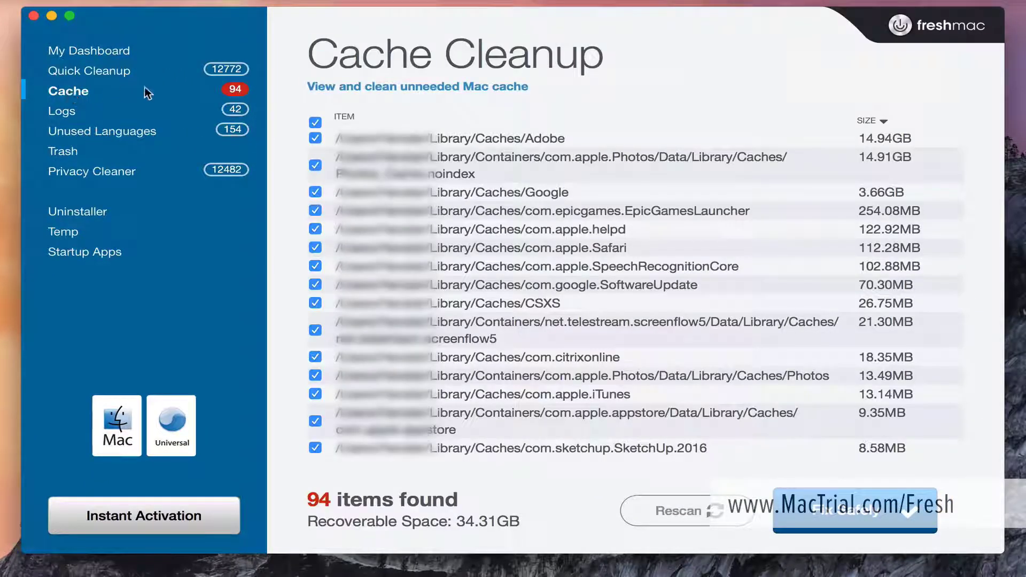
pyautogui.scroll(-10, 506, 304)
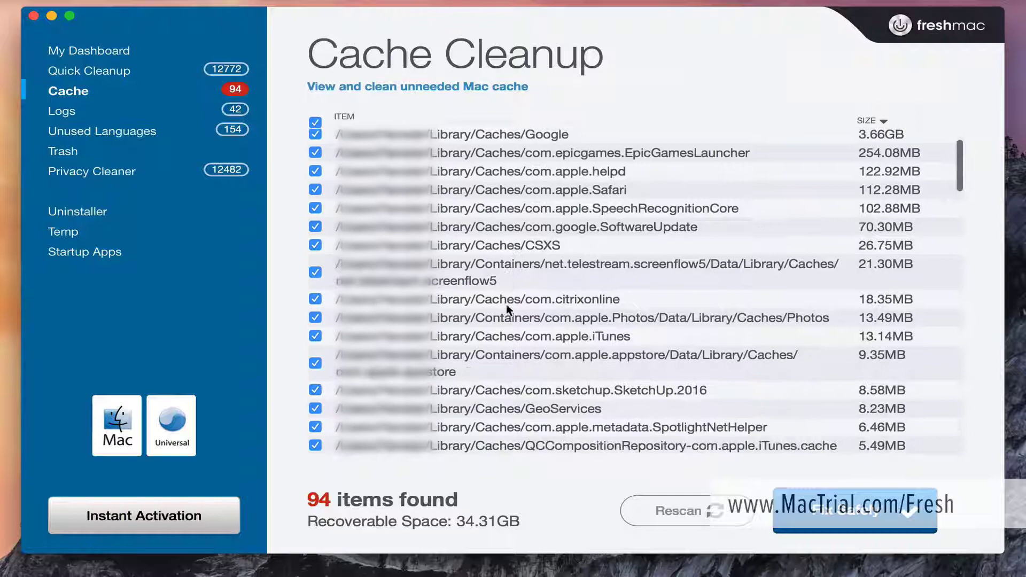
pyautogui.scroll(-5, 506, 304)
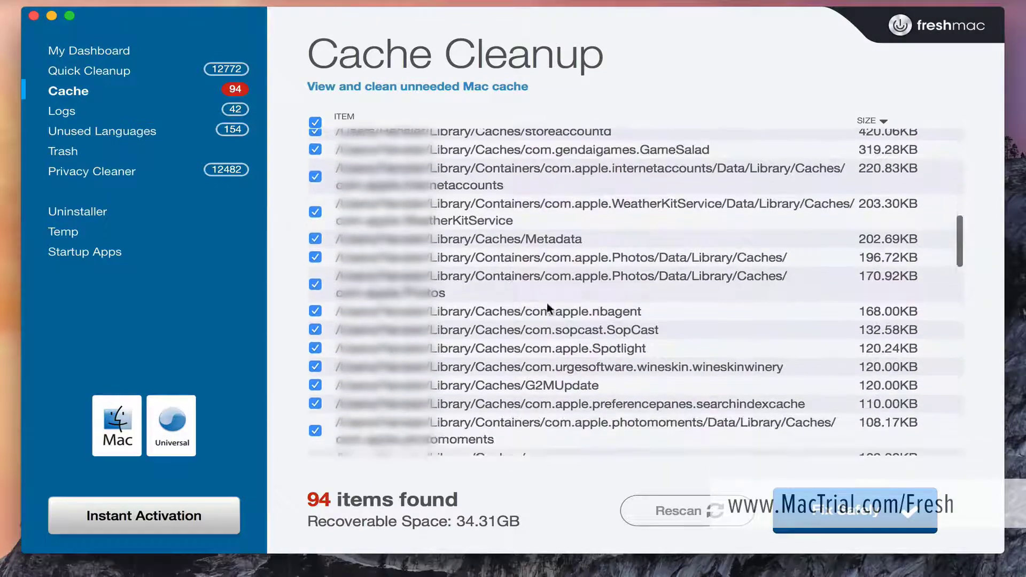
pyautogui.scroll(15, 837, 279)
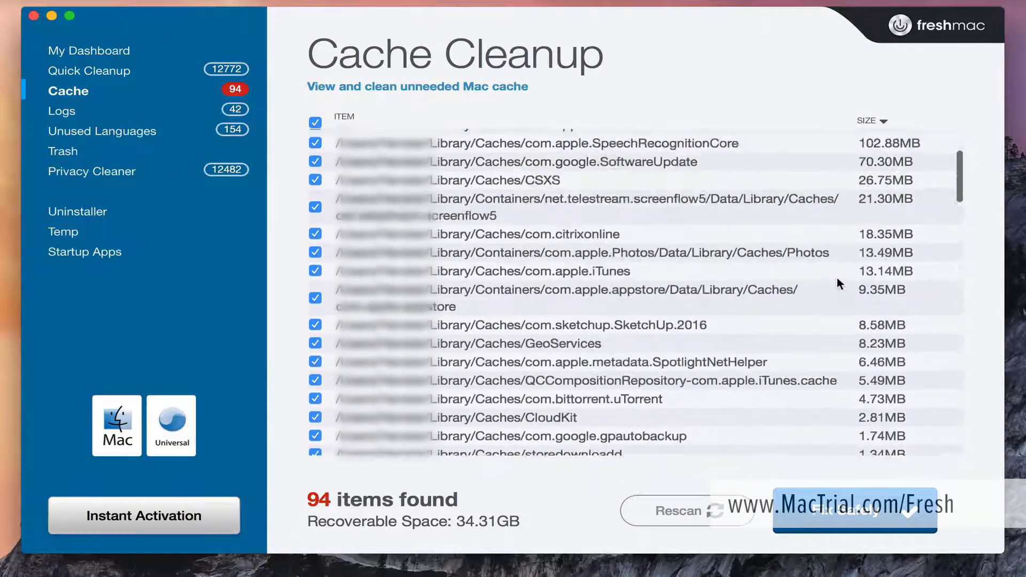
pyautogui.scroll(-9, 837, 277)
pyautogui.scroll(9, 837, 277)
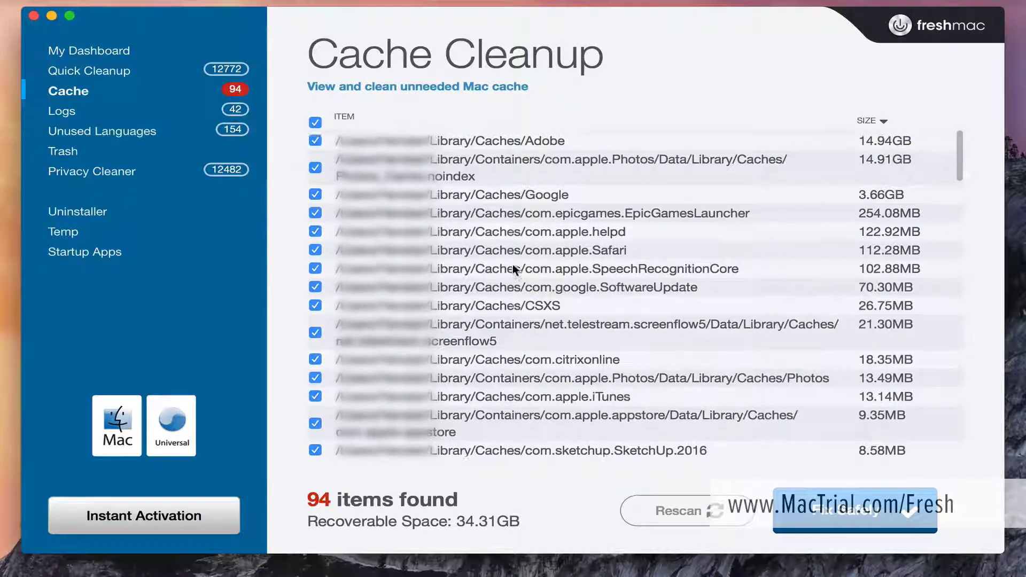
pyautogui.scroll(2, 513, 266)
pyautogui.scroll(-6, 368, 376)
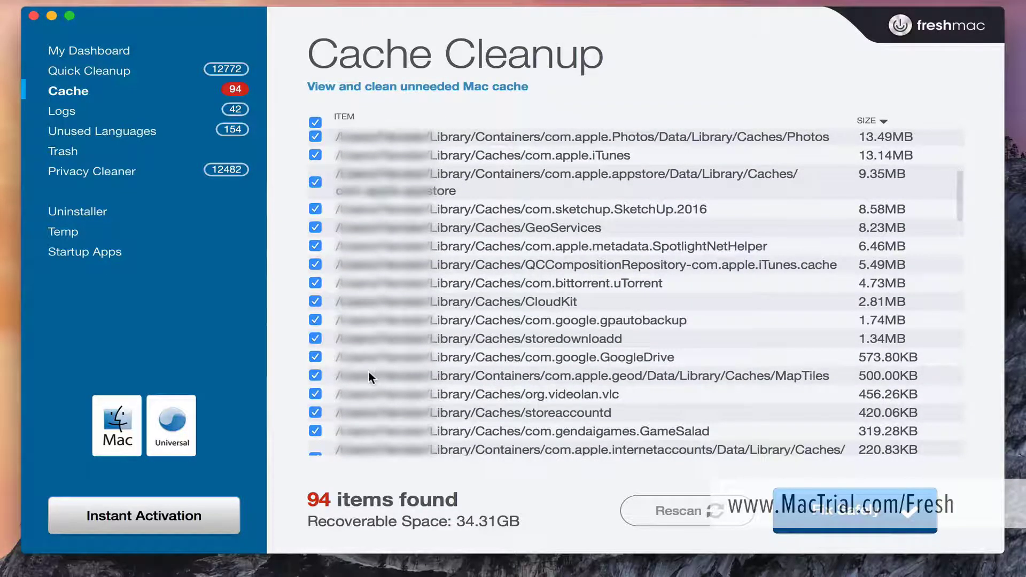
pyautogui.scroll(6, 369, 376)
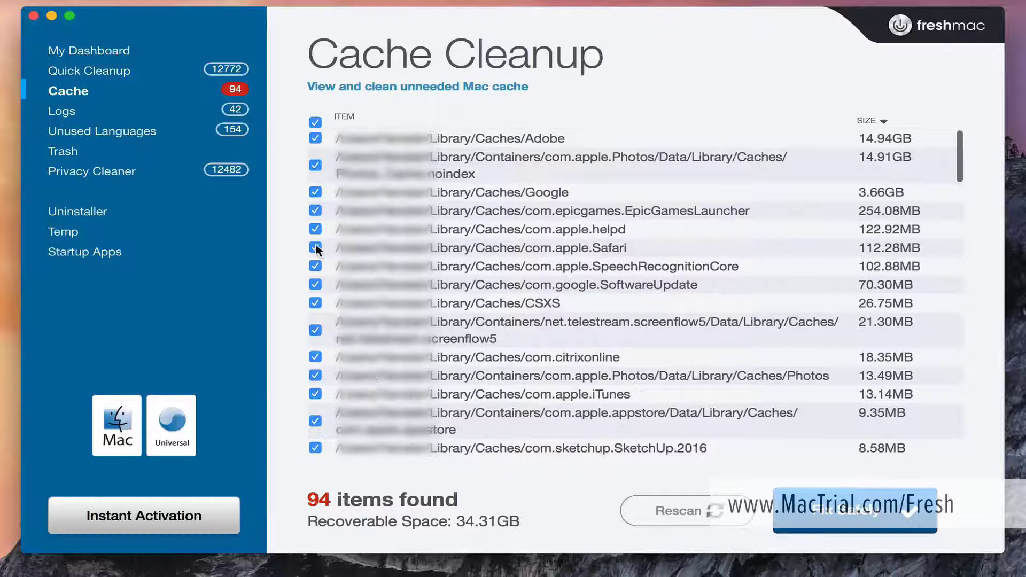
# Untick two cache entries, then re-include the com.apple.Safari and CSXS caches, leaving screenflow5 excluded.
pyautogui.click(315, 285)
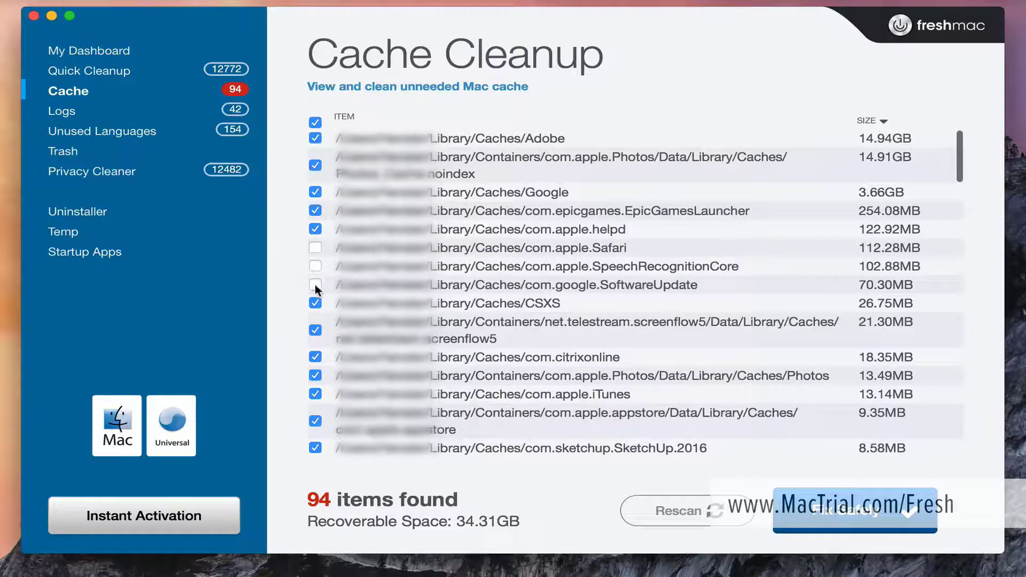
pyautogui.click(315, 303)
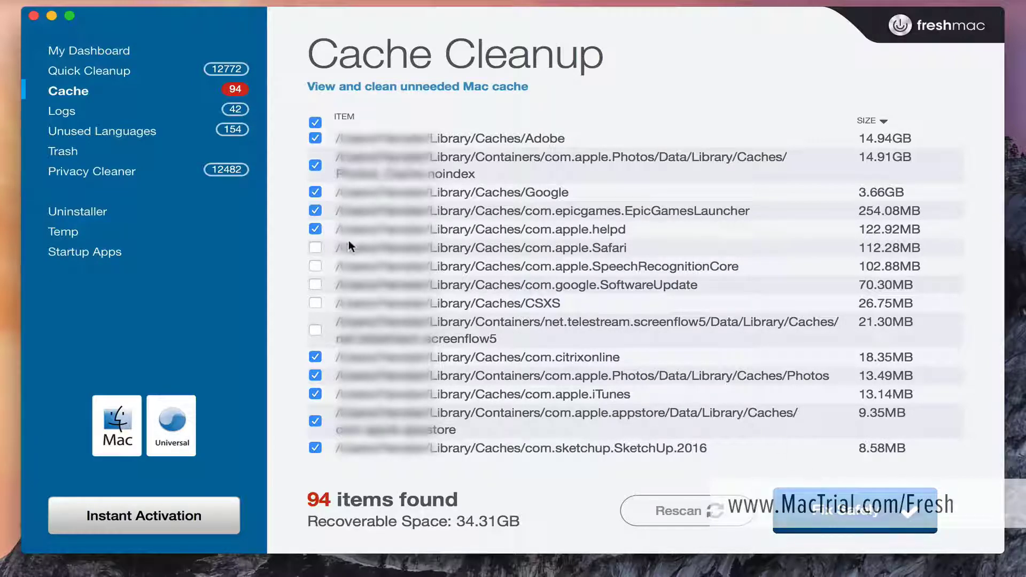
pyautogui.click(316, 248)
pyautogui.click(315, 303)
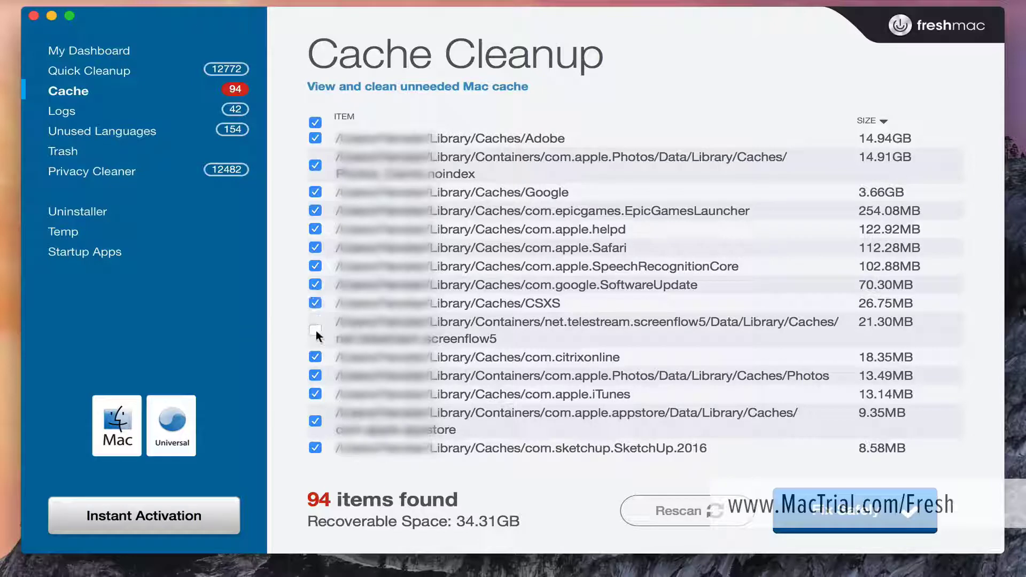
# Scroll the 42-item Log Cleanup list, then show the 154 unused language files (39.71MB).
pyautogui.click(74, 111)
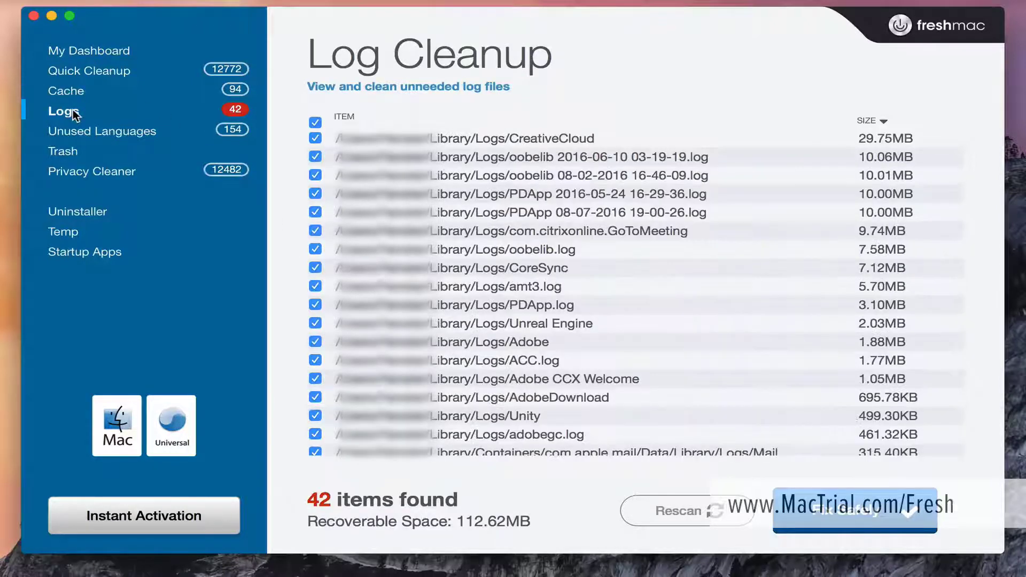
pyautogui.scroll(-5, 626, 297)
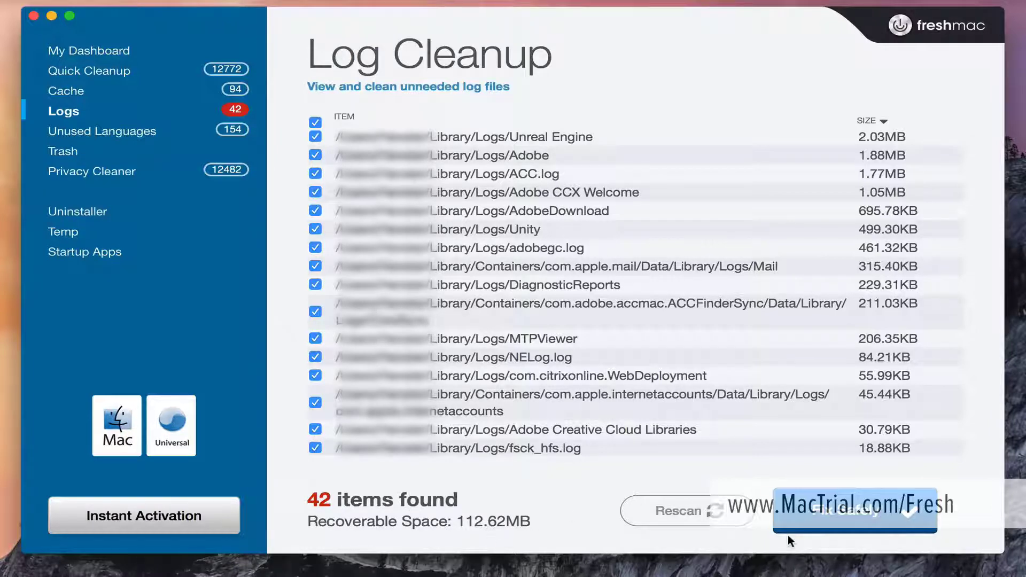
pyautogui.click(117, 131)
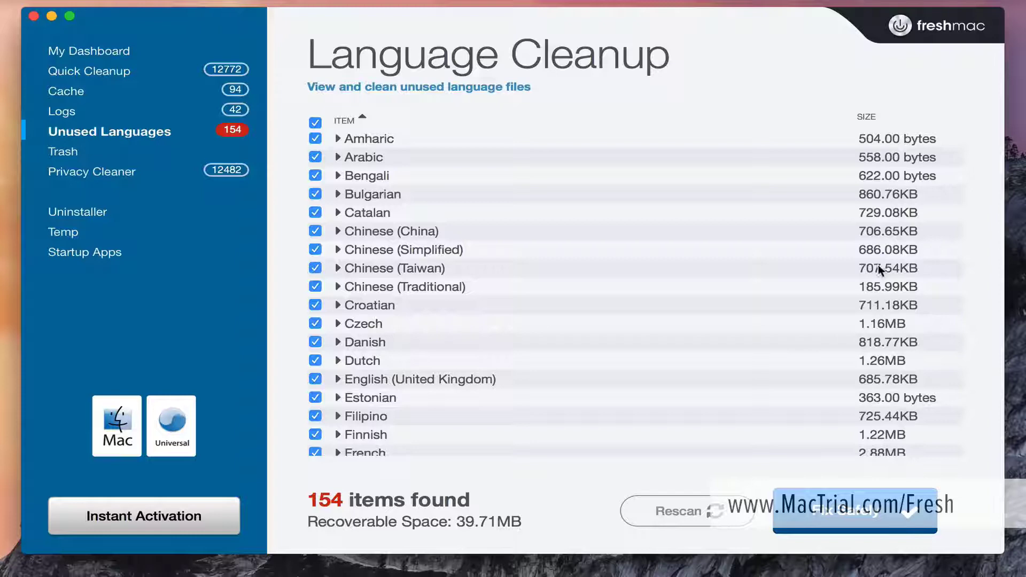
# After the language list, view Trash, Privacy Cleaner's 12,482 items, then Uninstaller's 27 apps (5.24GB).
pyautogui.scroll(-5, 879, 264)
pyautogui.scroll(-10, 880, 265)
pyautogui.scroll(15, 636, 294)
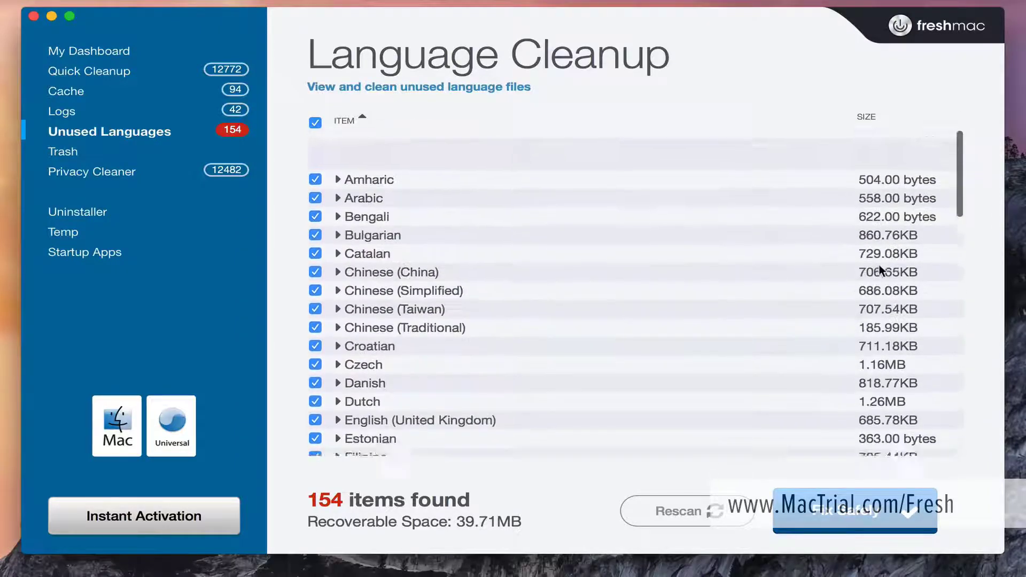
pyautogui.click(73, 154)
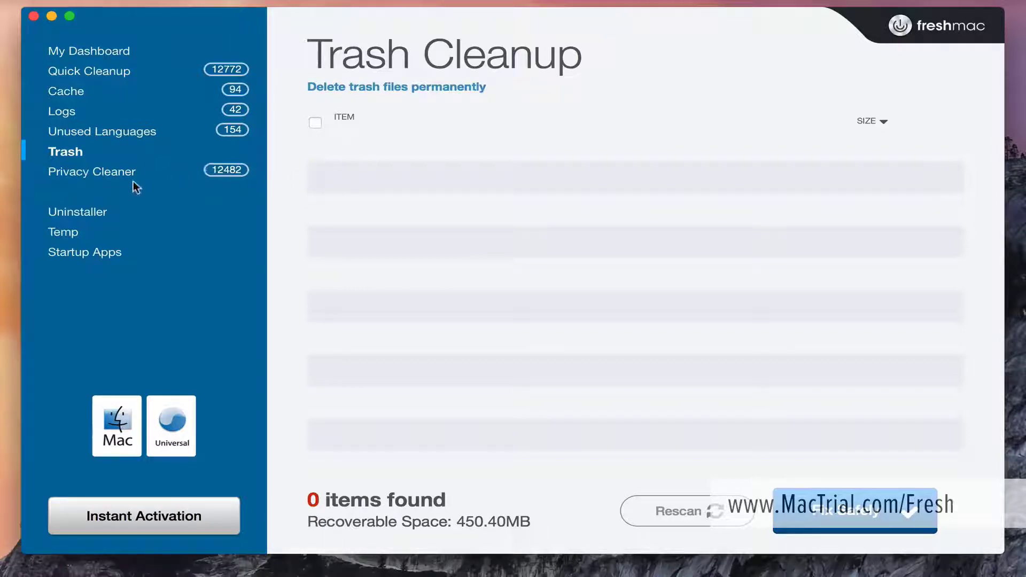
pyautogui.click(104, 174)
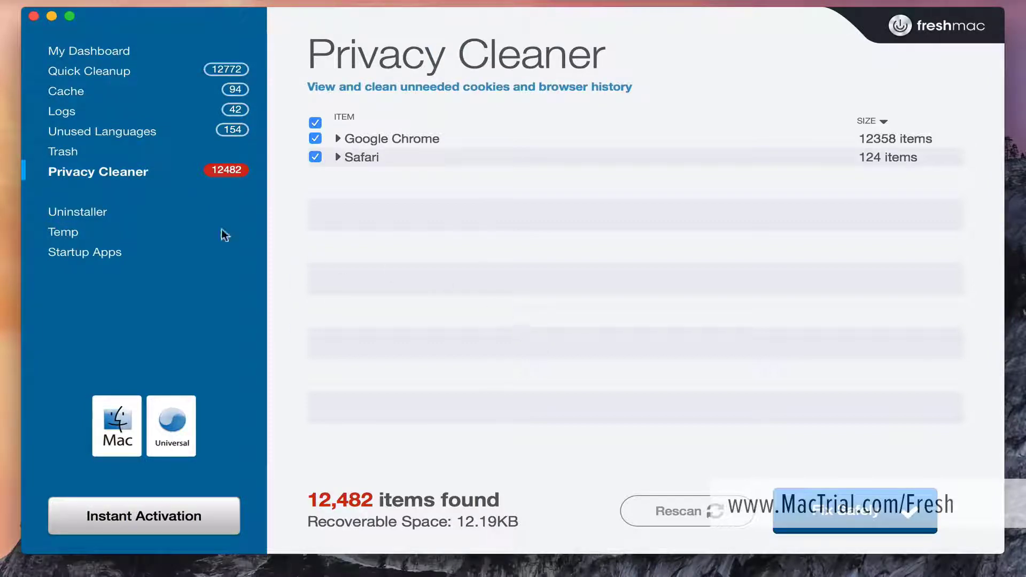
pyautogui.click(93, 213)
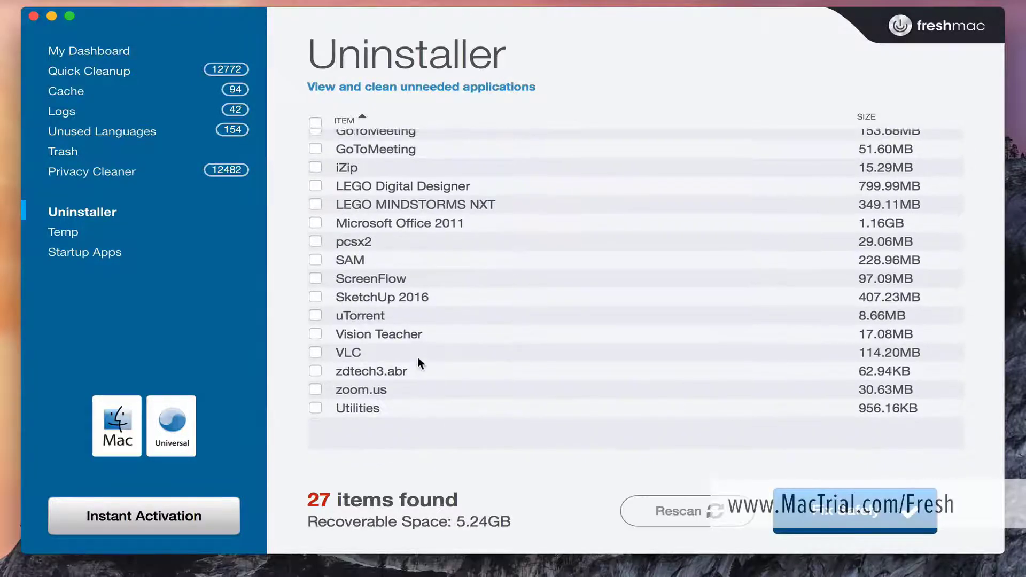
# Scroll the Uninstaller app list, then show Temp Cleanup with 0 temporary files found.
pyautogui.scroll(5, 418, 357)
pyautogui.scroll(1, 420, 362)
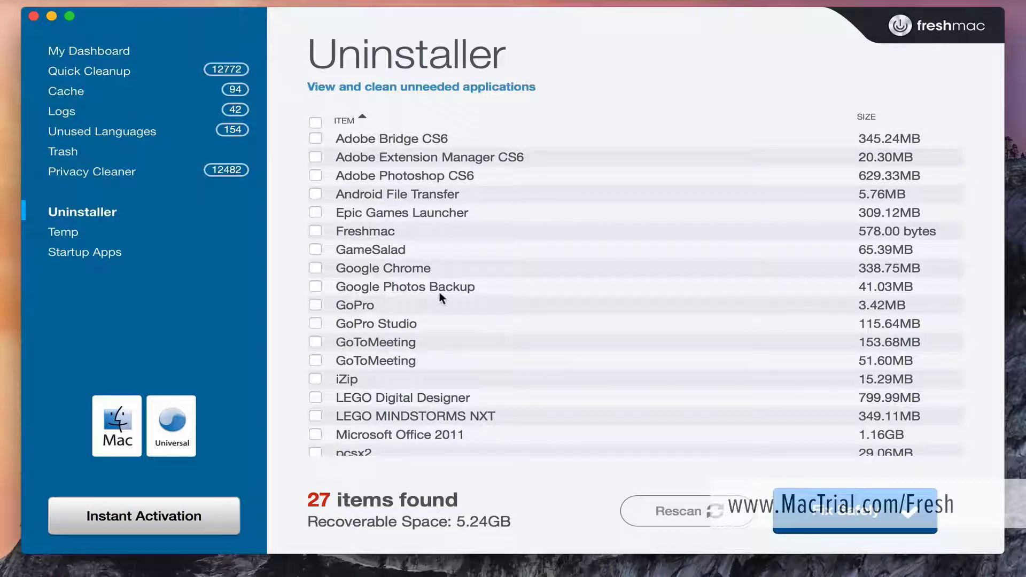
pyautogui.scroll(-3, 440, 292)
pyautogui.scroll(3, 439, 294)
pyautogui.click(74, 234)
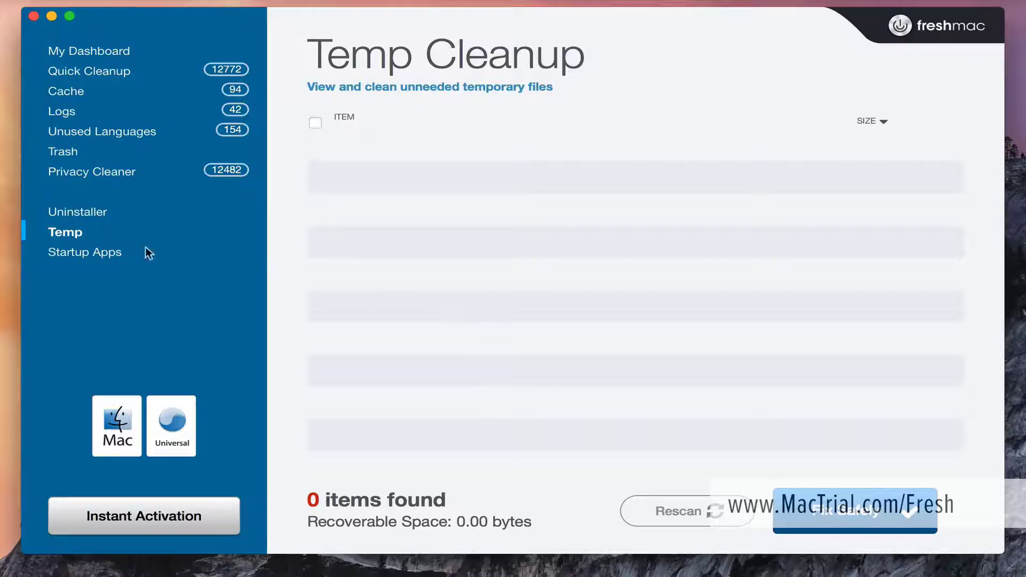
# Show the five startup apps (395.08MB) and tick all of them for removal.
pyautogui.click(112, 253)
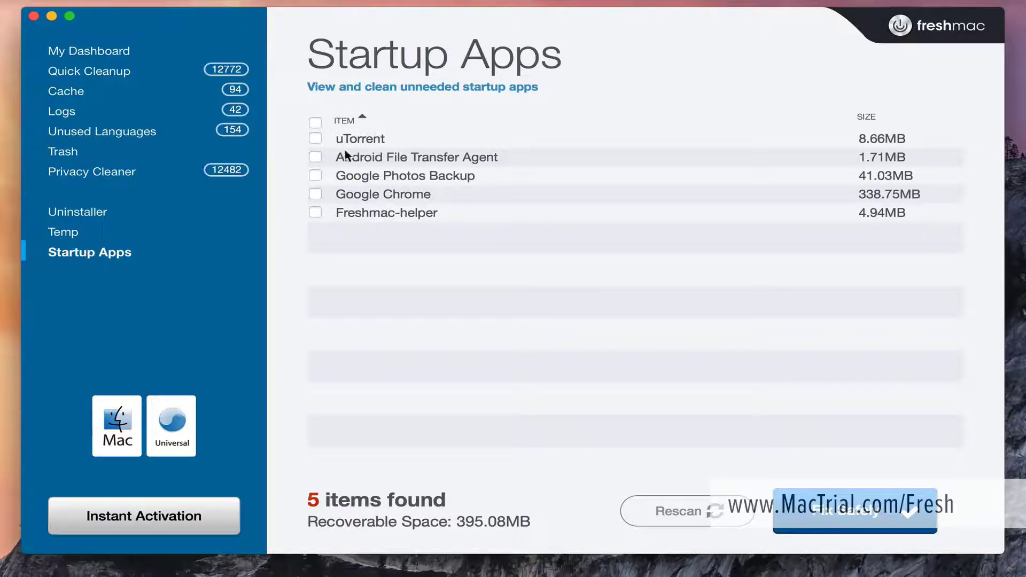
pyautogui.click(315, 138)
pyautogui.click(316, 156)
pyautogui.click(316, 176)
pyautogui.click(315, 194)
pyautogui.click(316, 212)
# Untick uTorrent, Android File Transfer Agent, Google Photos Backup and Google Chrome again.
pyautogui.click(316, 139)
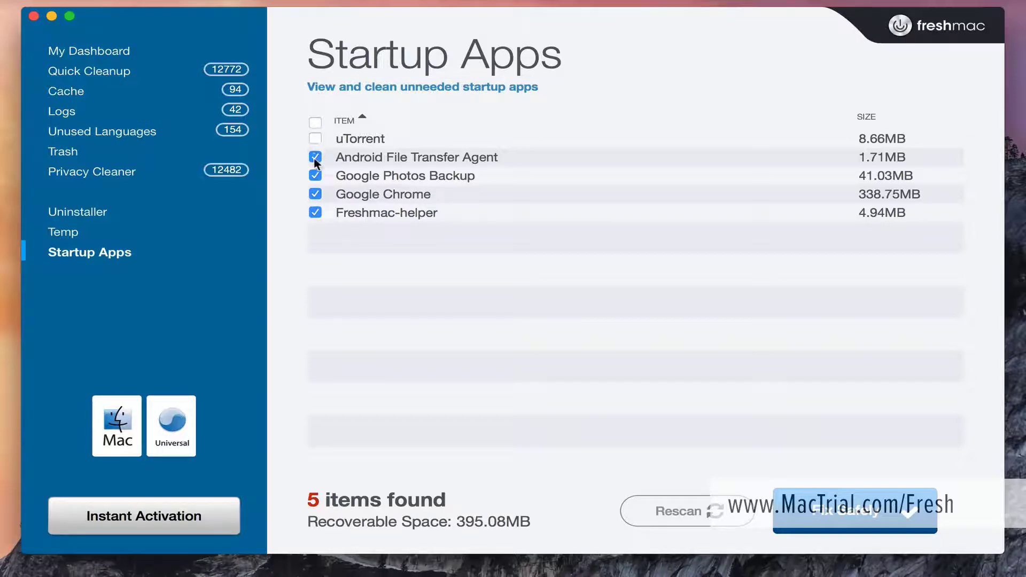
pyautogui.click(315, 157)
pyautogui.click(315, 175)
pyautogui.click(315, 193)
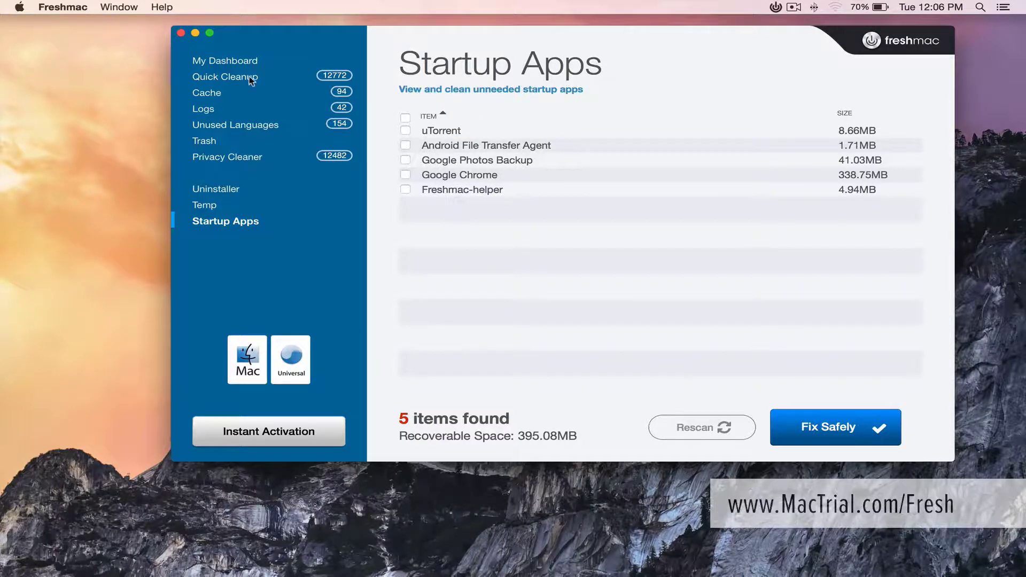
# Step through My Dashboard, Quick Cleanup, Cache, Logs, Unused Languages, Trash and Privacy Cleaner, then back to Trash.
pyautogui.click(235, 62)
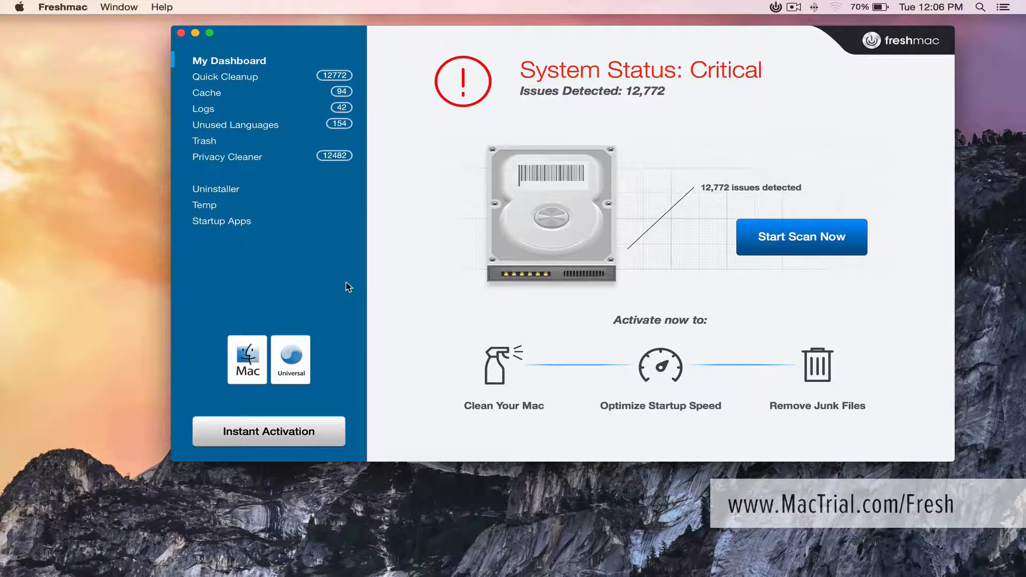
pyautogui.click(234, 80)
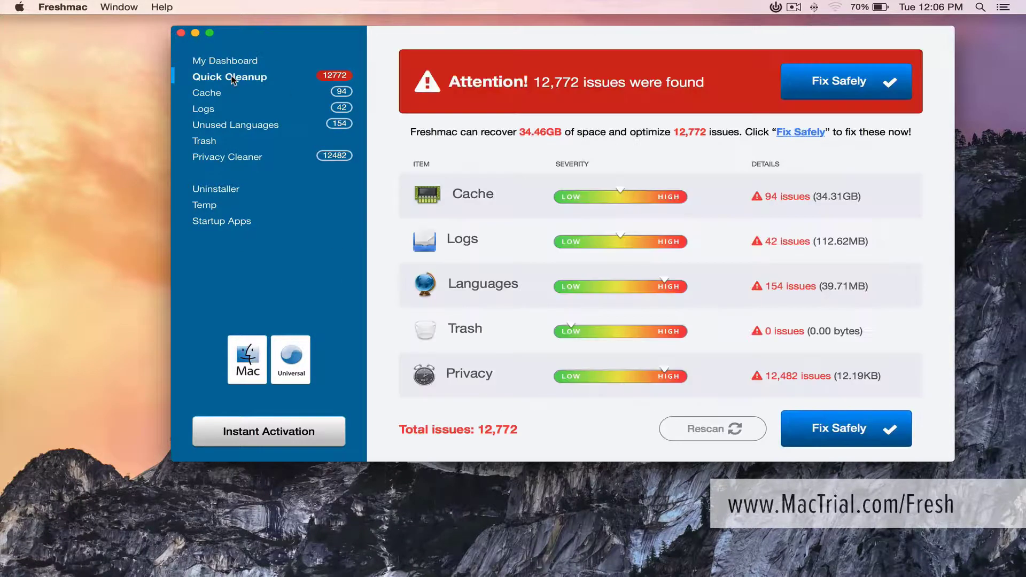
pyautogui.click(206, 96)
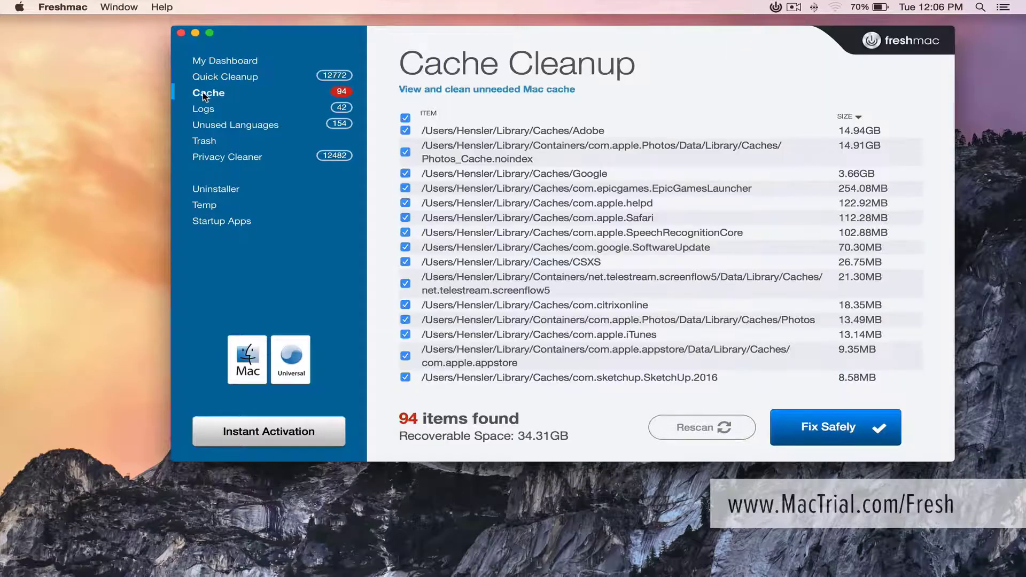
pyautogui.click(204, 111)
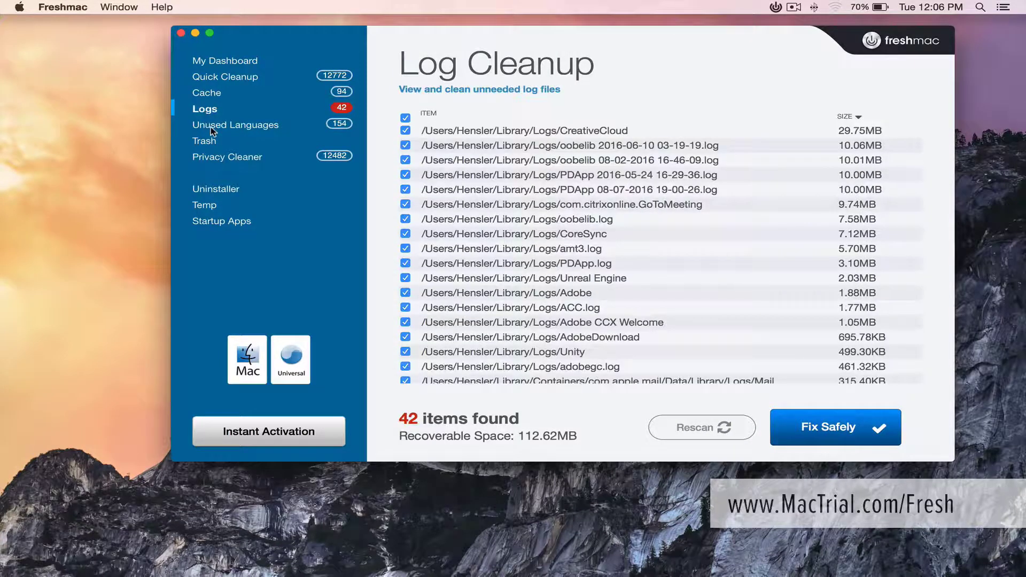
pyautogui.click(210, 126)
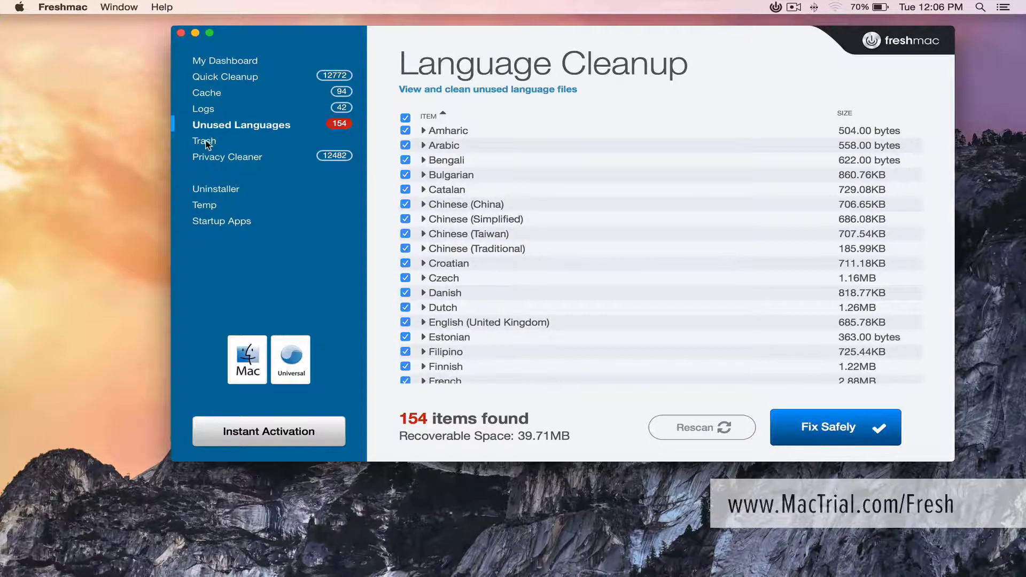
pyautogui.click(207, 142)
pyautogui.click(206, 157)
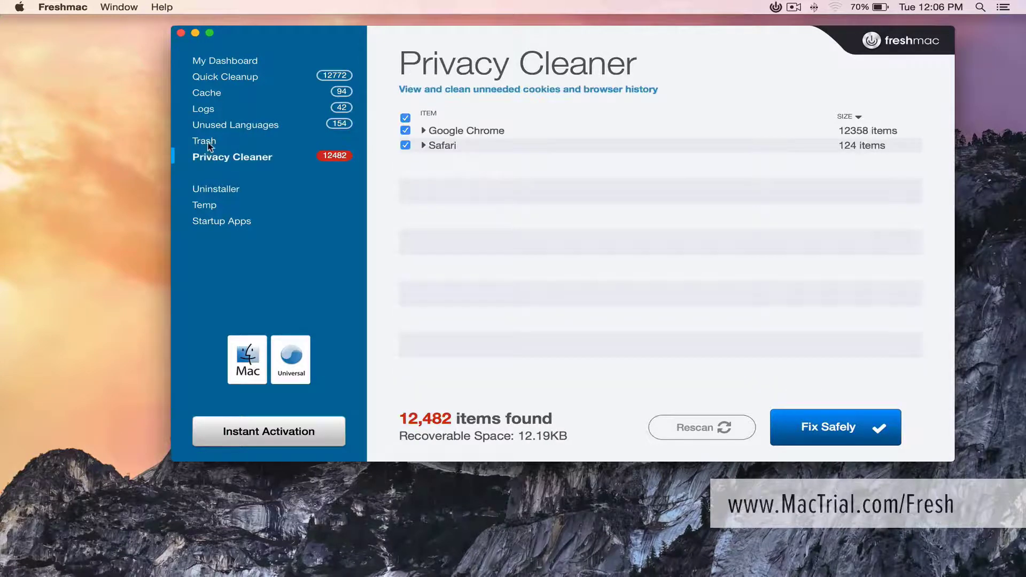
pyautogui.click(208, 142)
# In Log Cleanup, exclude oobelib 08-02-2016, PDApp 2016-05-24, GoToMeeting, PDApp.log and the Adobe logs folder.
pyautogui.click(209, 127)
pyautogui.click(207, 109)
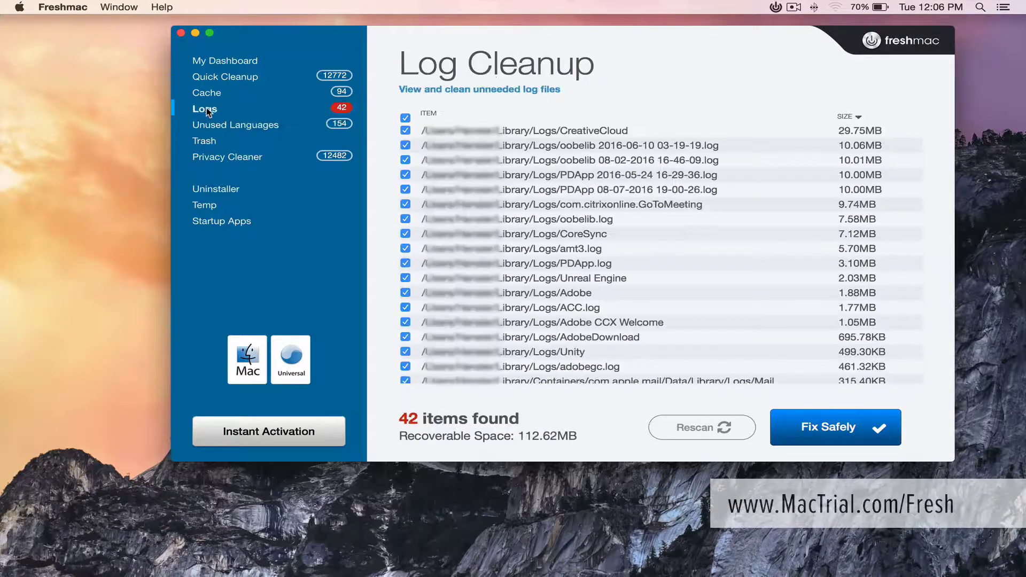
pyautogui.click(405, 160)
pyautogui.click(405, 175)
pyautogui.click(405, 204)
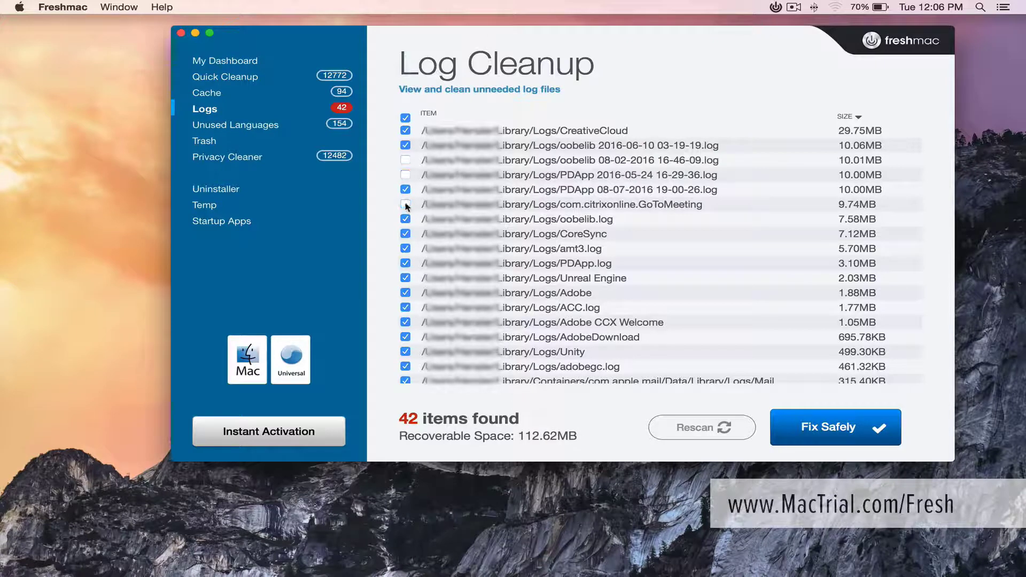
pyautogui.click(405, 263)
pyautogui.click(406, 293)
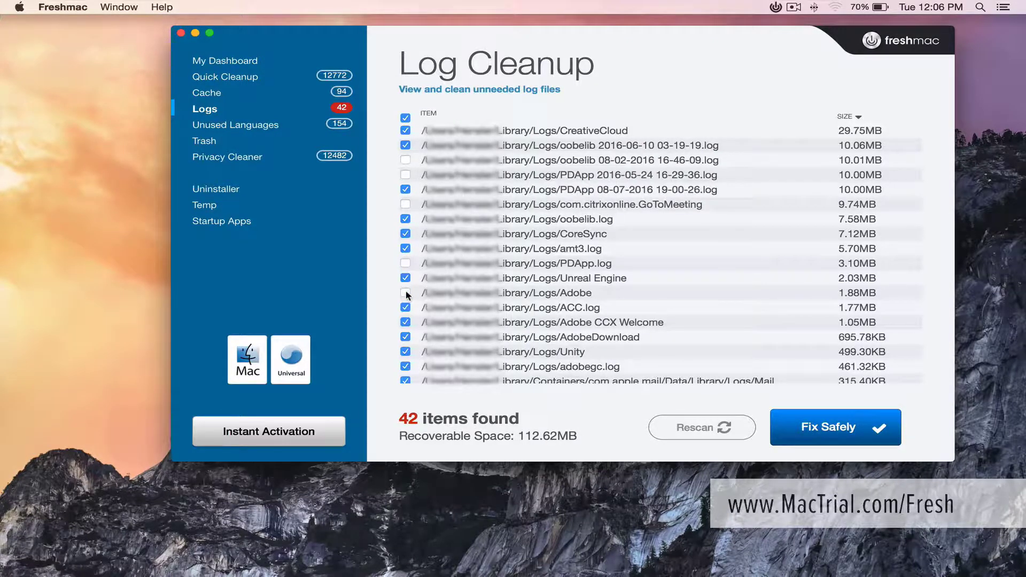